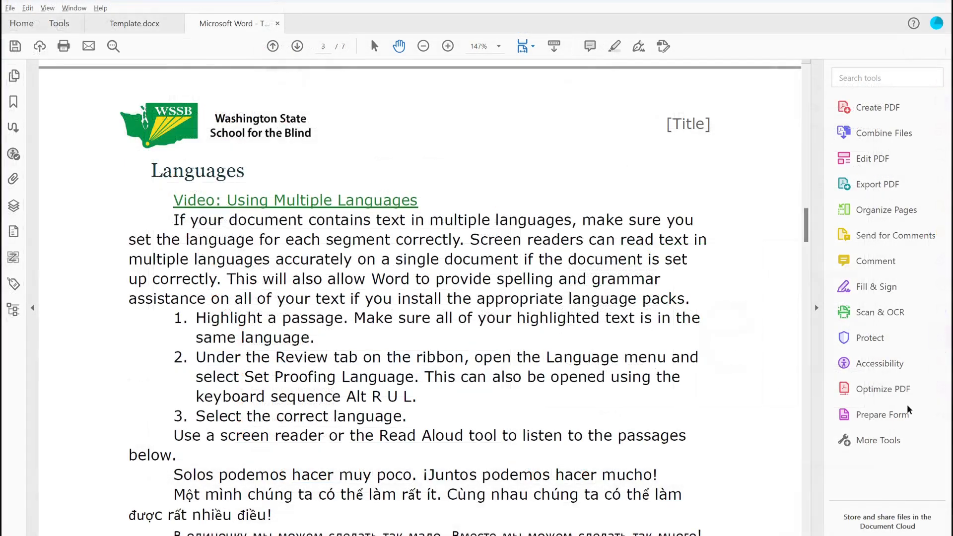
Run a full accessibility check on the open PDF.
left_click(868, 374)
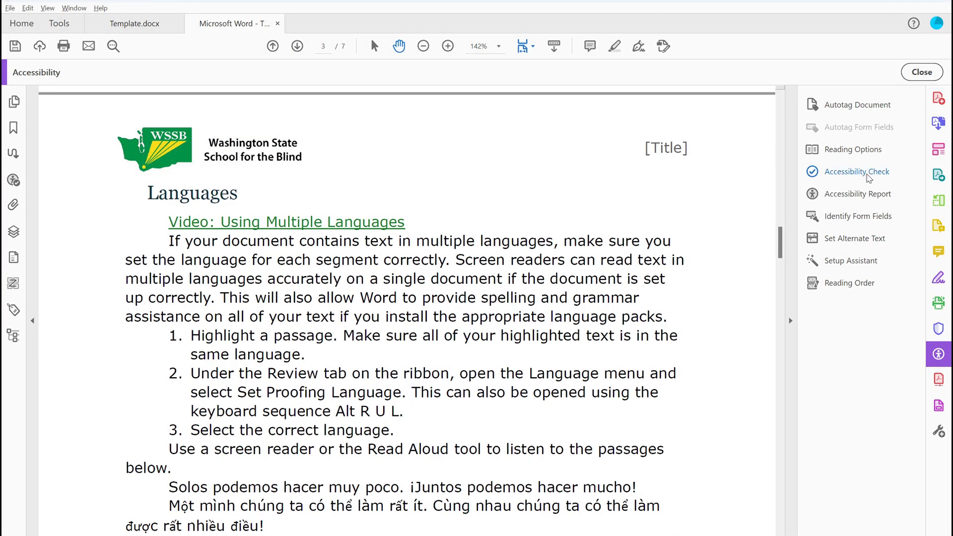
left_click(868, 173)
left_click(540, 442)
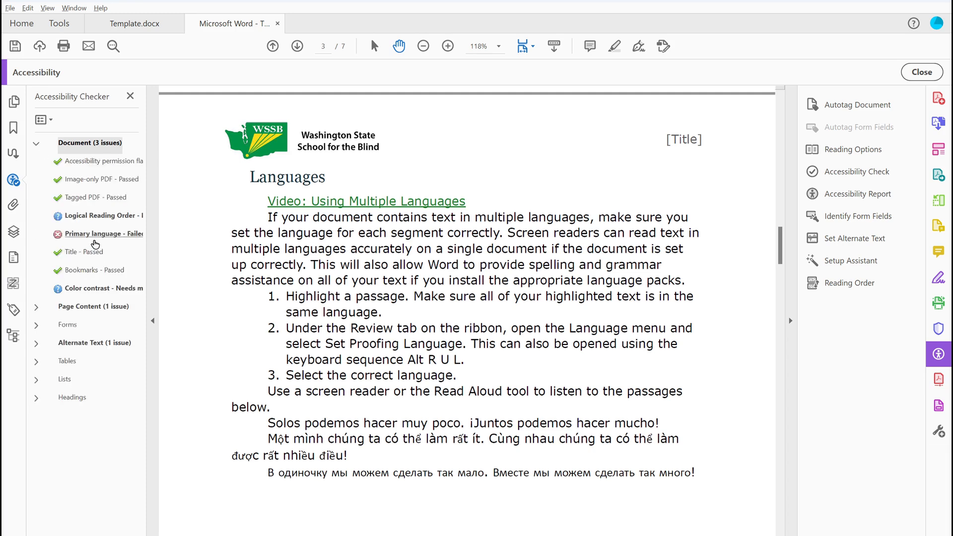
Fix the failed Primary language rule by setting the document's reading language to English.
left_click(95, 242)
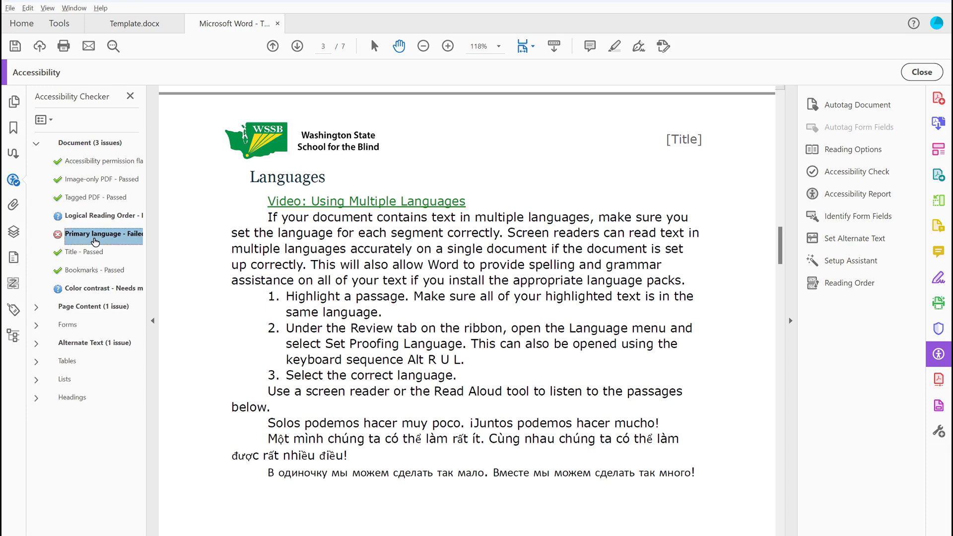
right_click(96, 242)
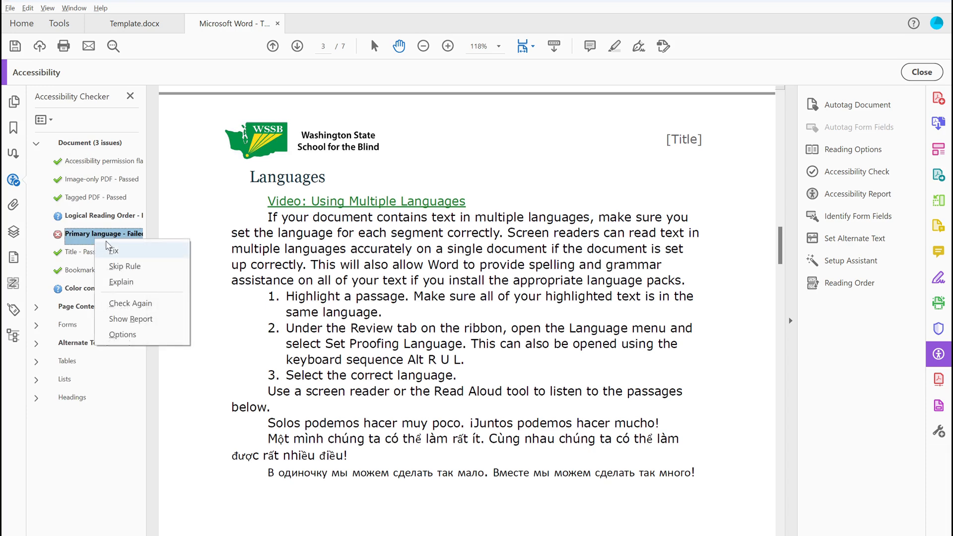
left_click(113, 252)
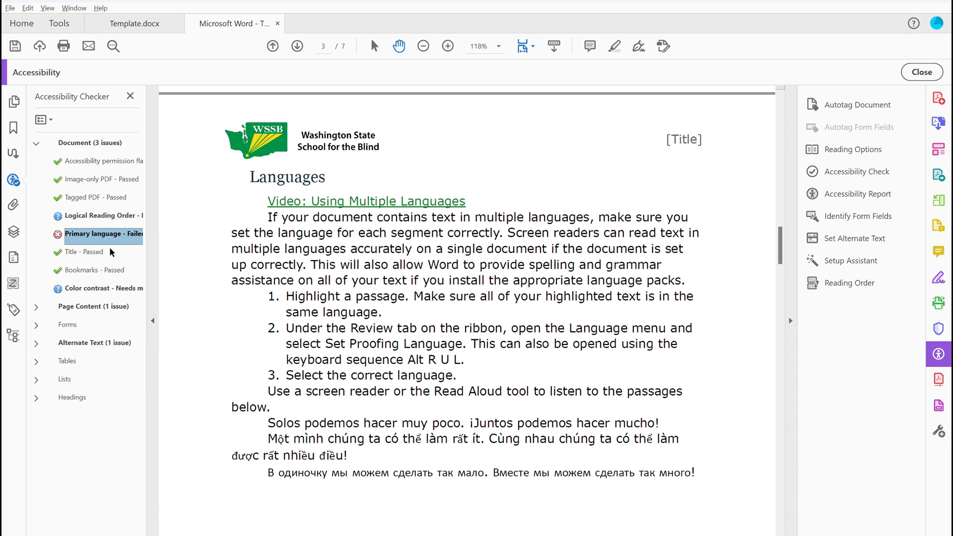
left_click(499, 268)
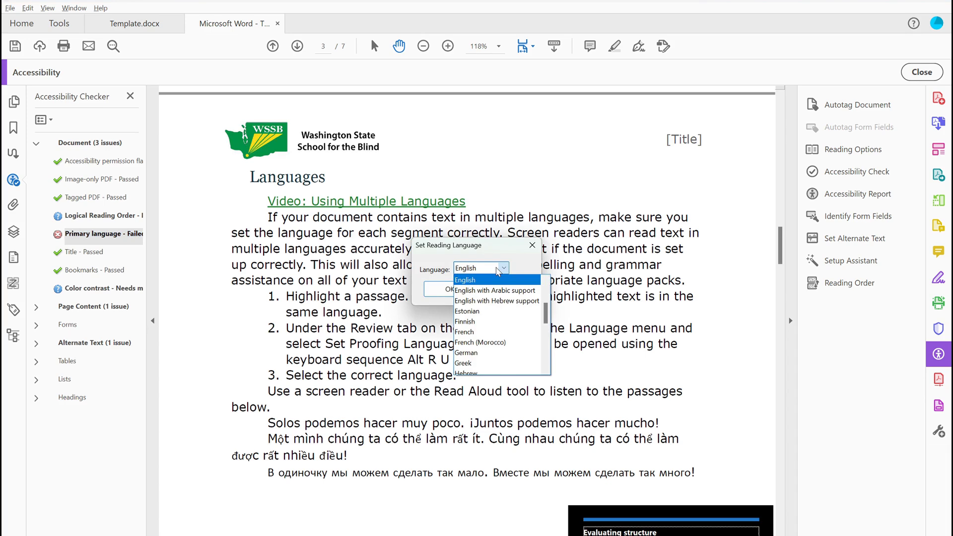
left_click(497, 280)
left_click(446, 289)
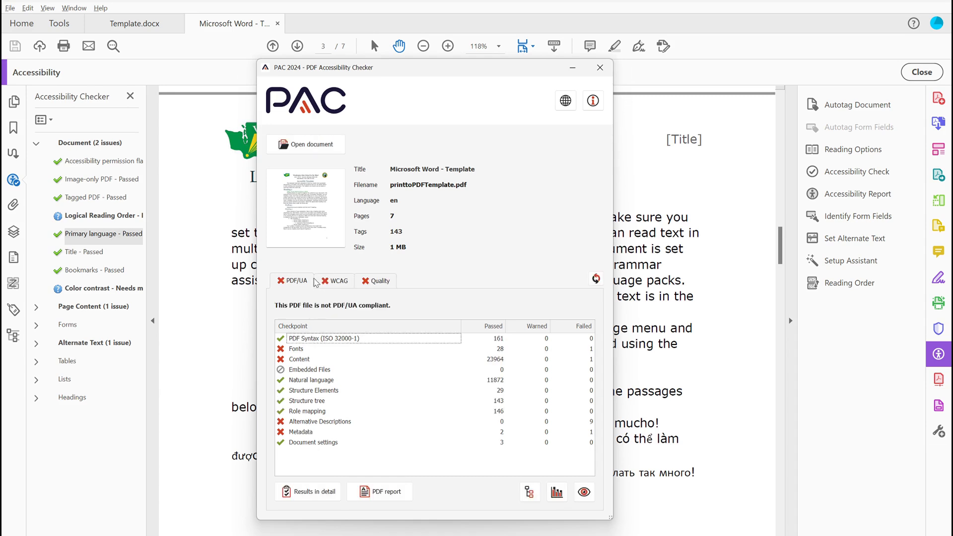
In PAC 2024, examine the detailed WCAG results for 3.1 Readable, expanding the 3.1.2 Language of Parts checkpoint.
left_click(328, 281)
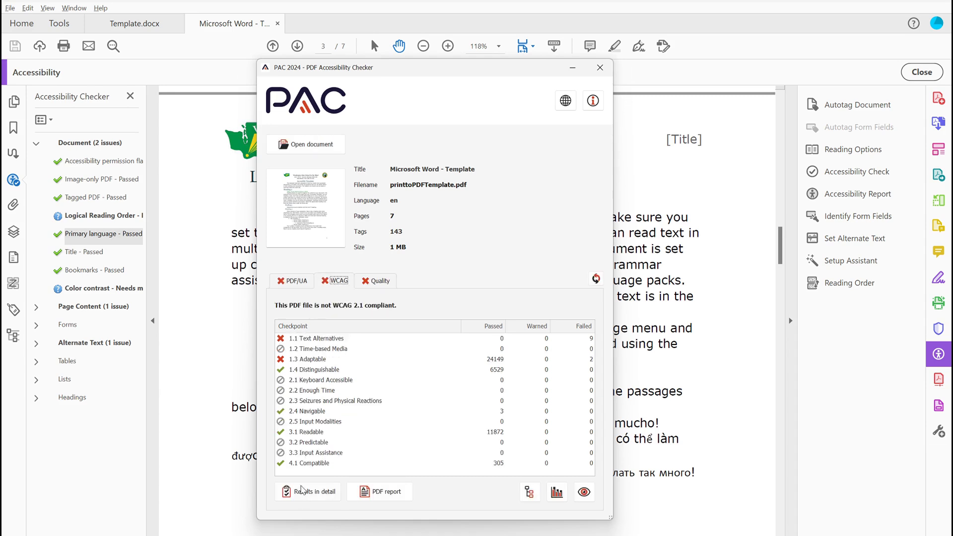
left_click(306, 491)
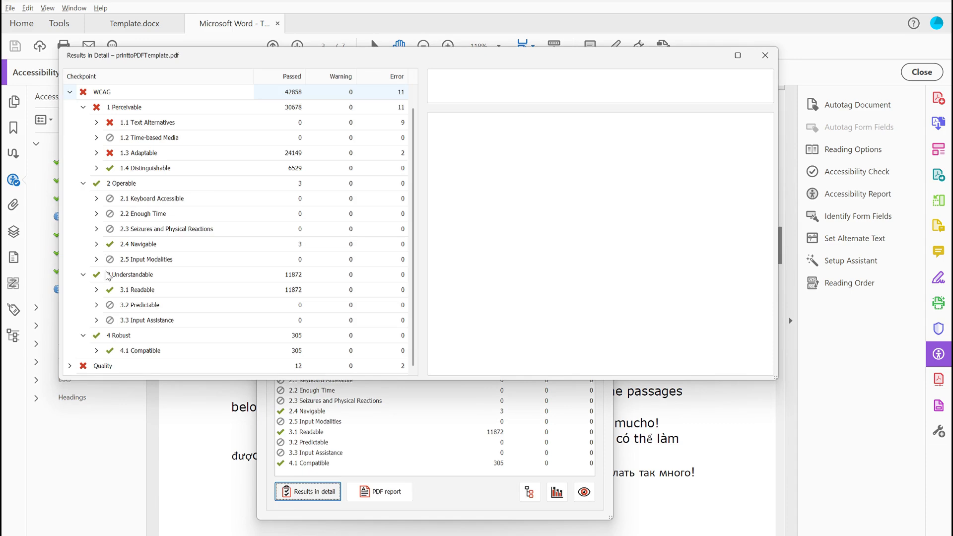
left_click(97, 292)
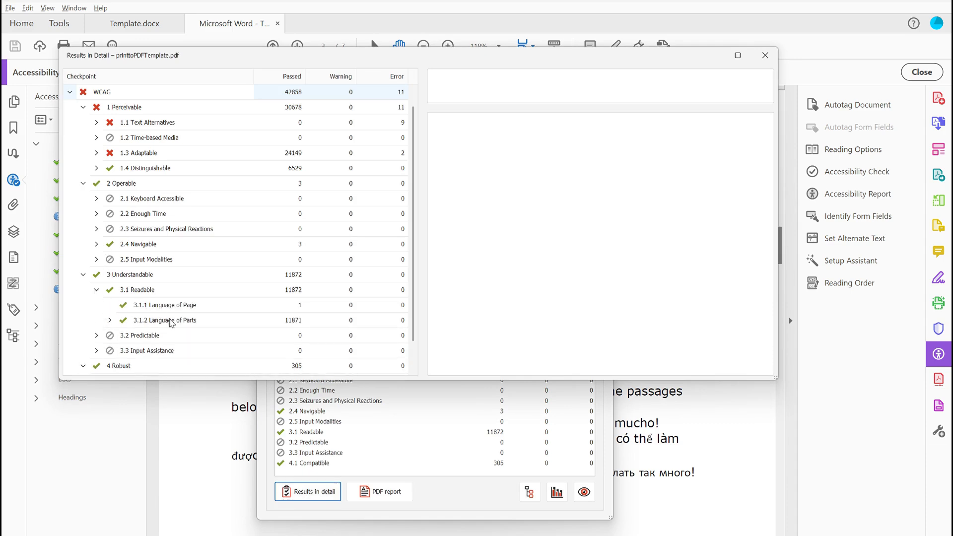
left_click(172, 323)
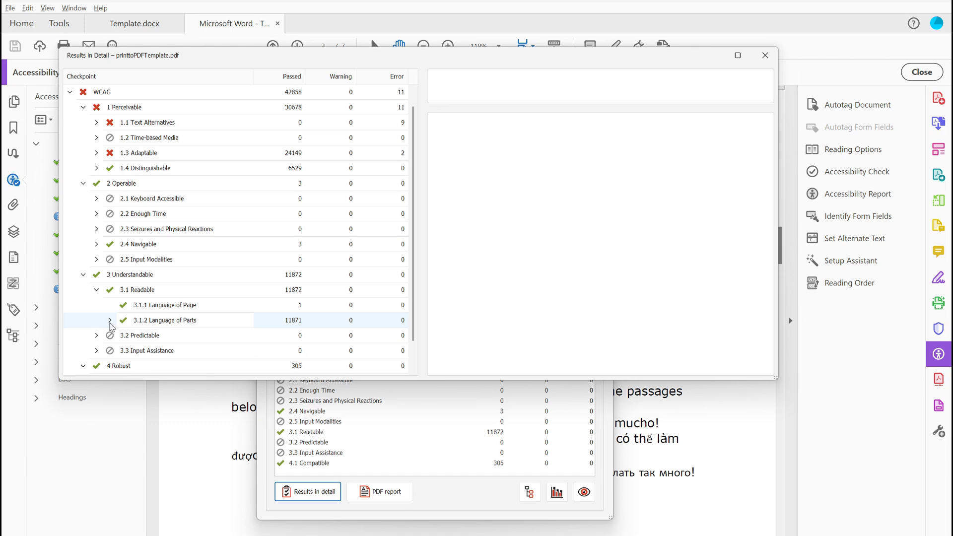
left_click(110, 321)
left_click(182, 337)
scroll(181, 338, "down", 3)
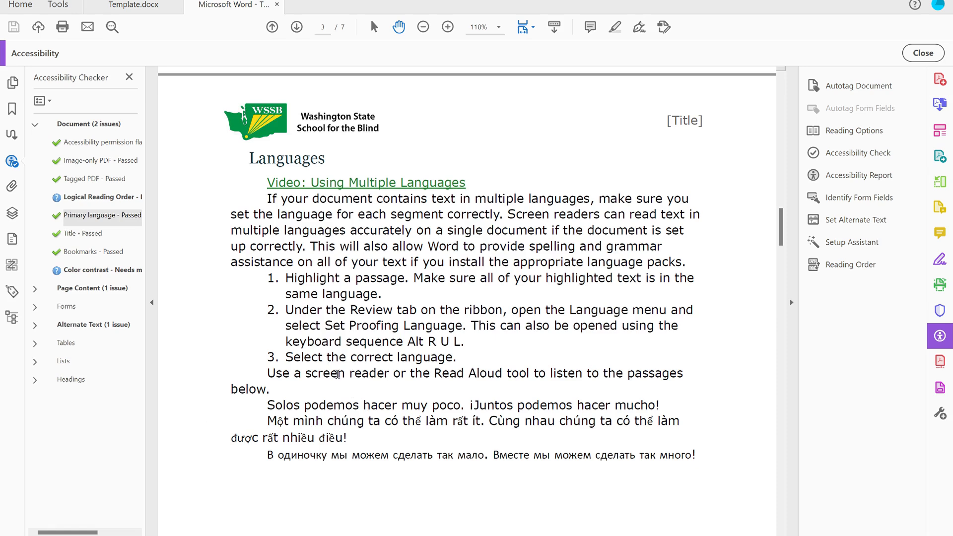
Select the word "podemos" in the Spanish passage and show the document's tags tree.
scroll(356, 392, "down", 1)
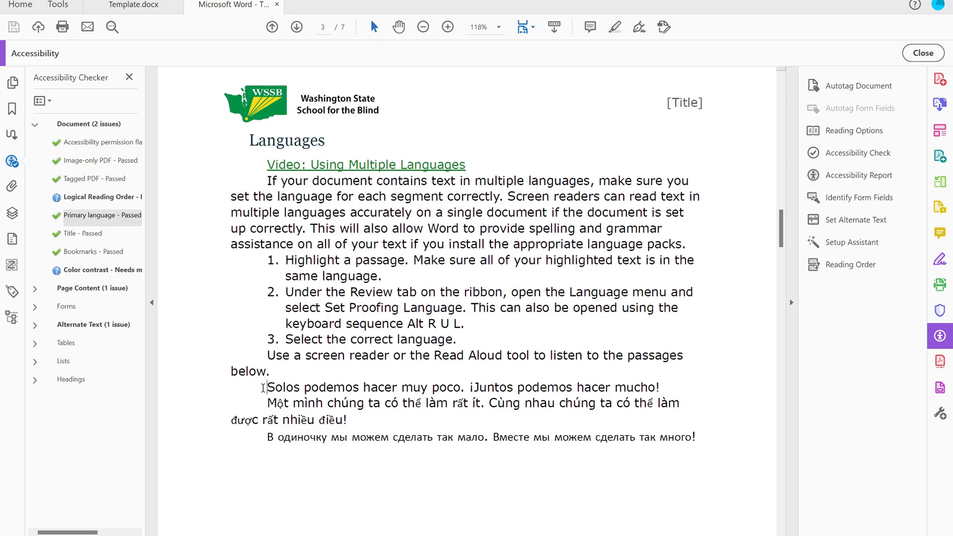
left_click_drag(267, 387, 264, 404)
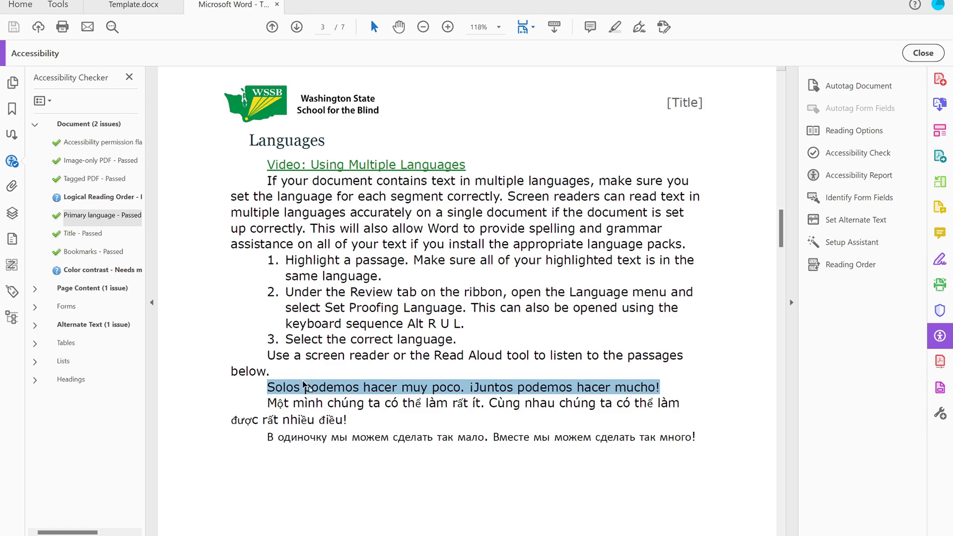
double_click(309, 387)
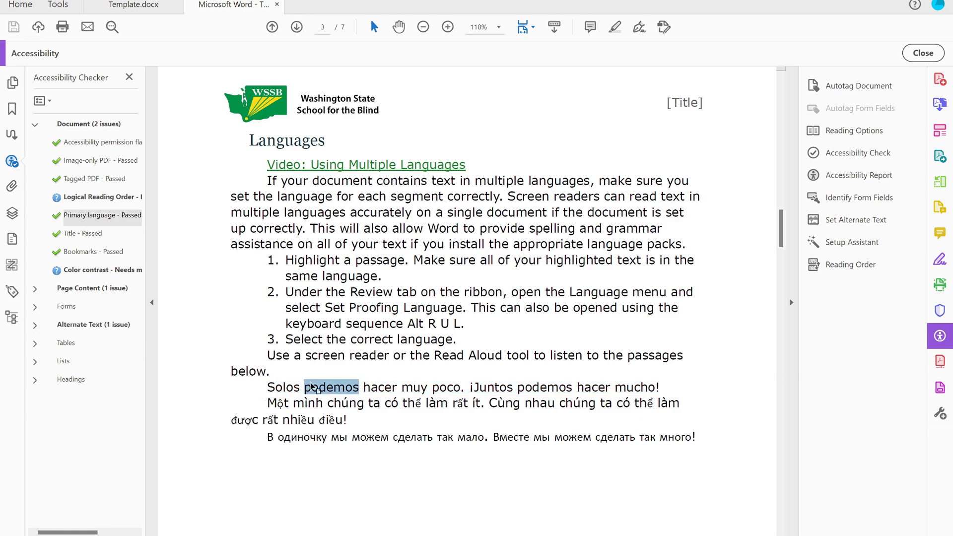
left_click(11, 292)
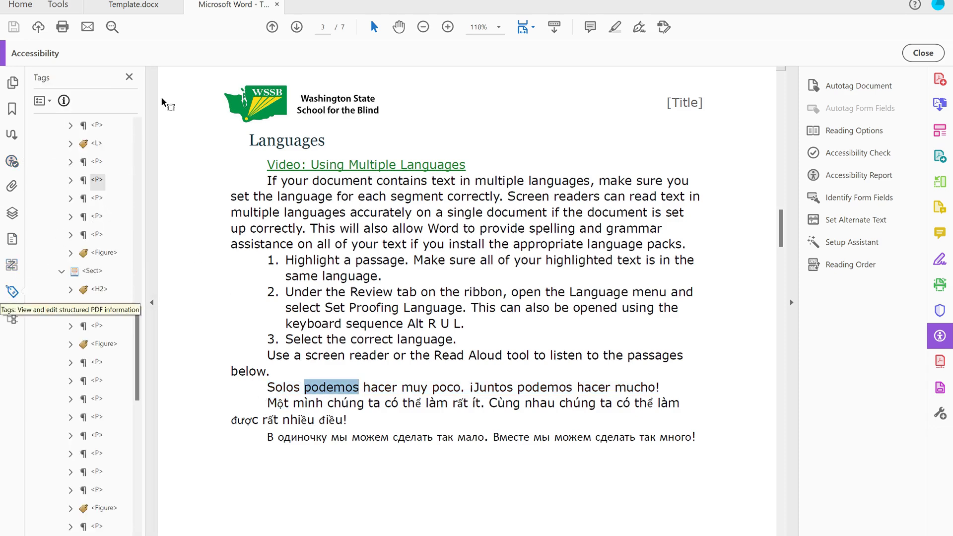
left_click(510, 302)
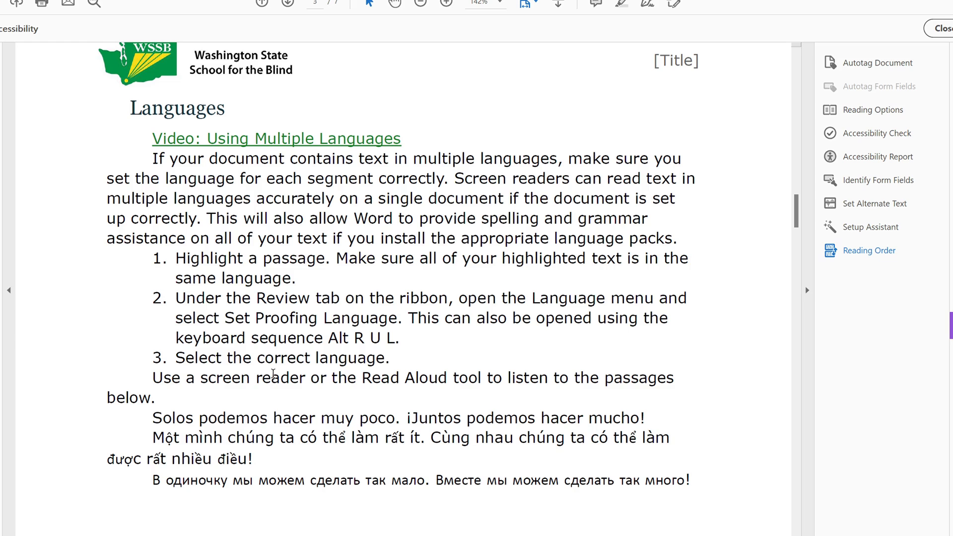
left_click(273, 376)
key("Left")
key("Left")
key("Left")
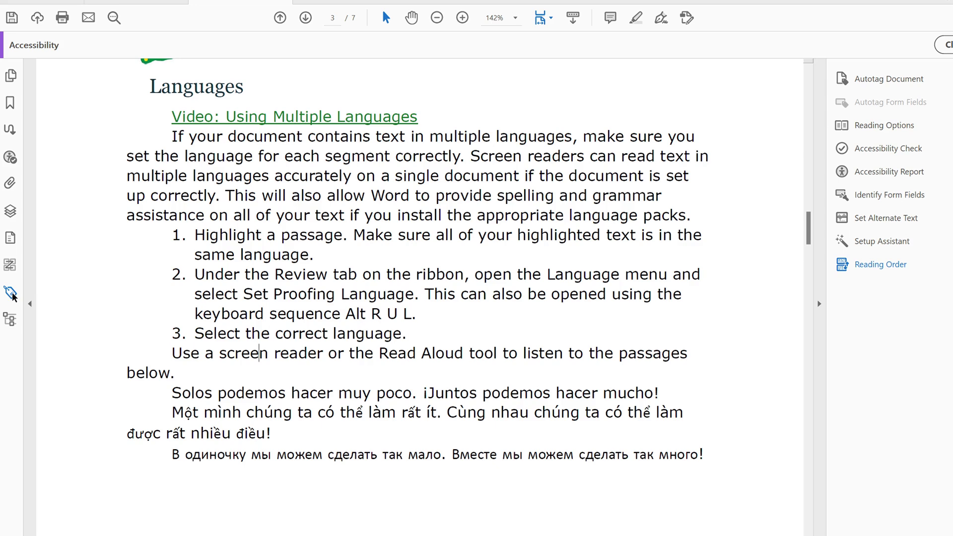
Show the tags tree and find the tag for the word "podemos" in the Spanish passage.
left_click(12, 294)
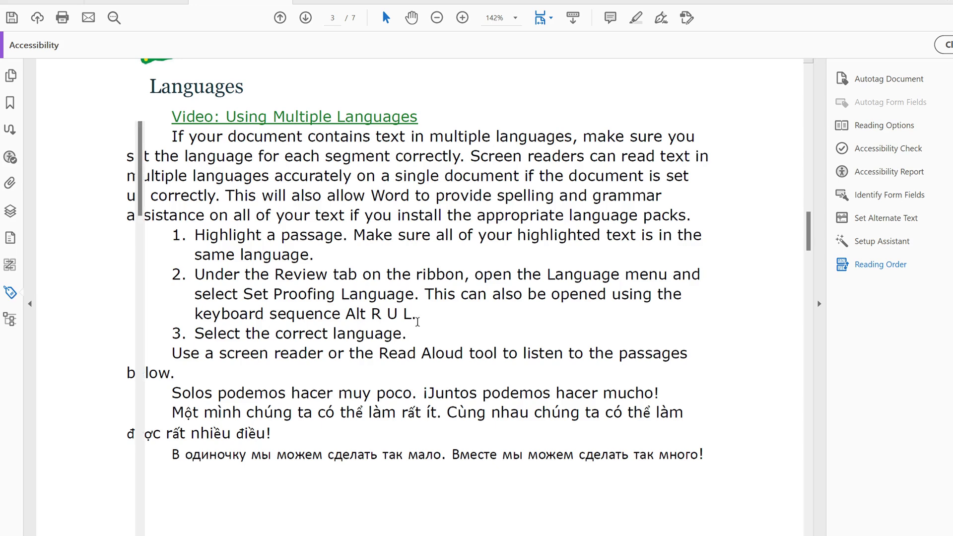
double_click(338, 339)
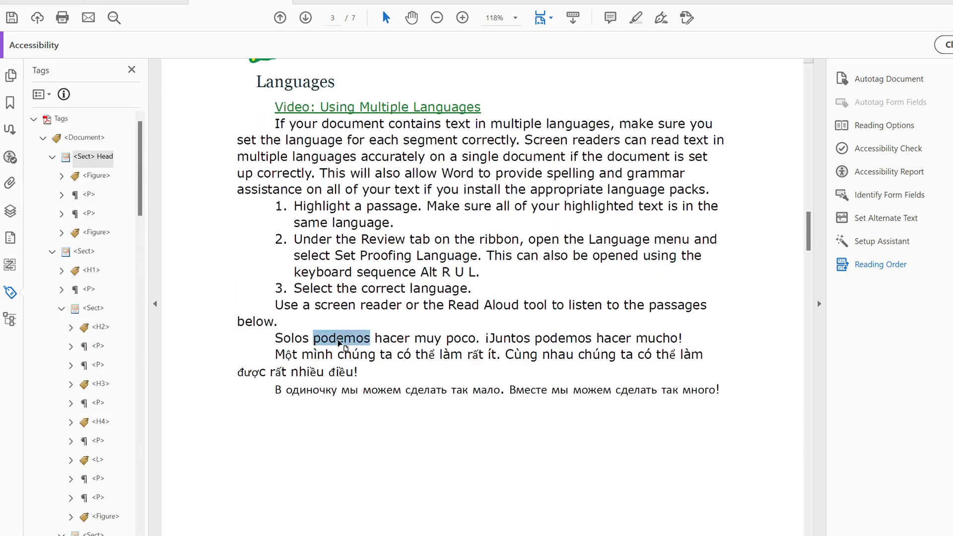
left_click(42, 95)
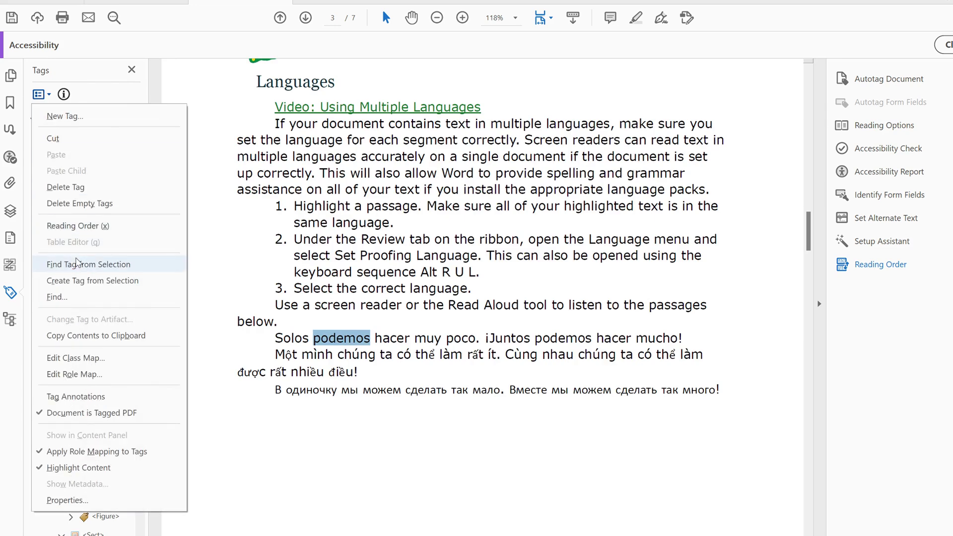
left_click(77, 264)
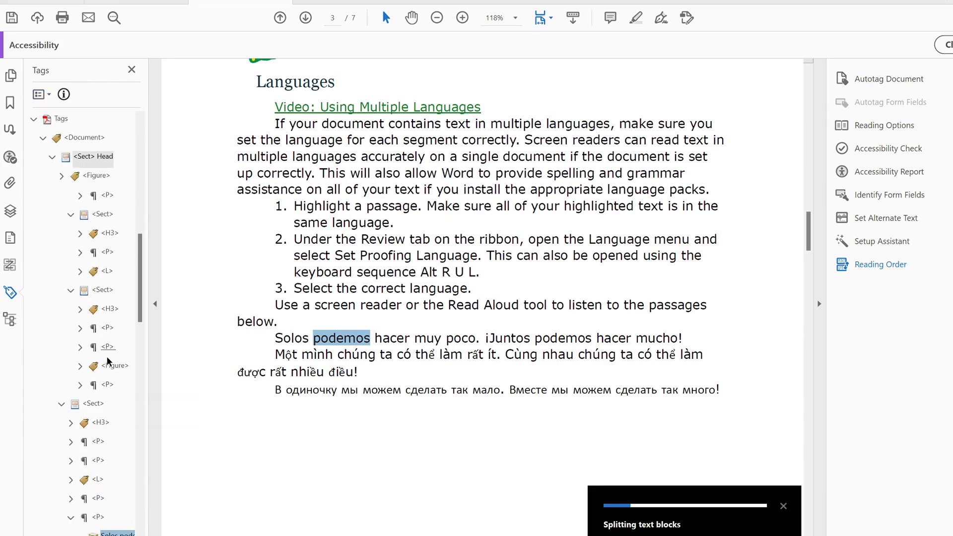
scroll(98, 446, "down", 2)
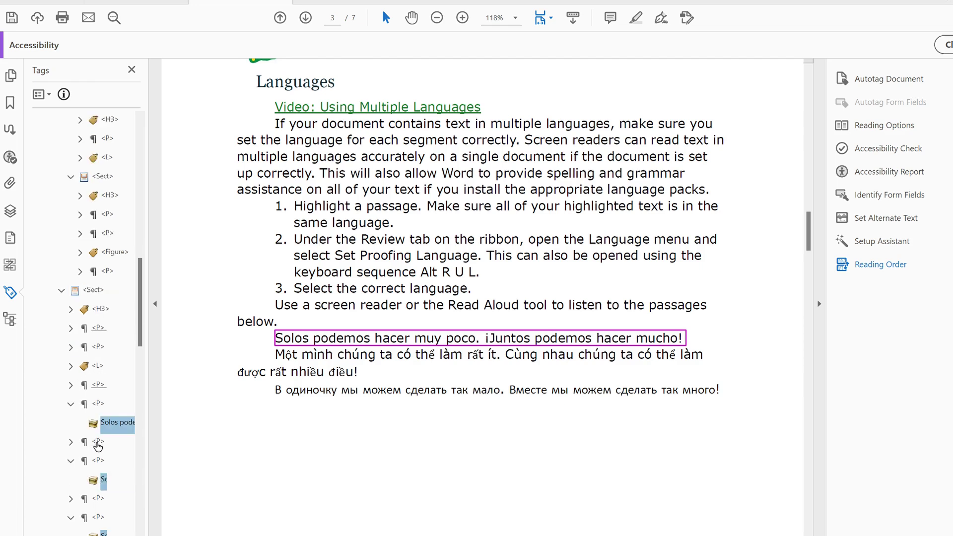
Set the language of the Spanish paragraph's <P> tag to Spanish in its properties.
left_click(98, 404)
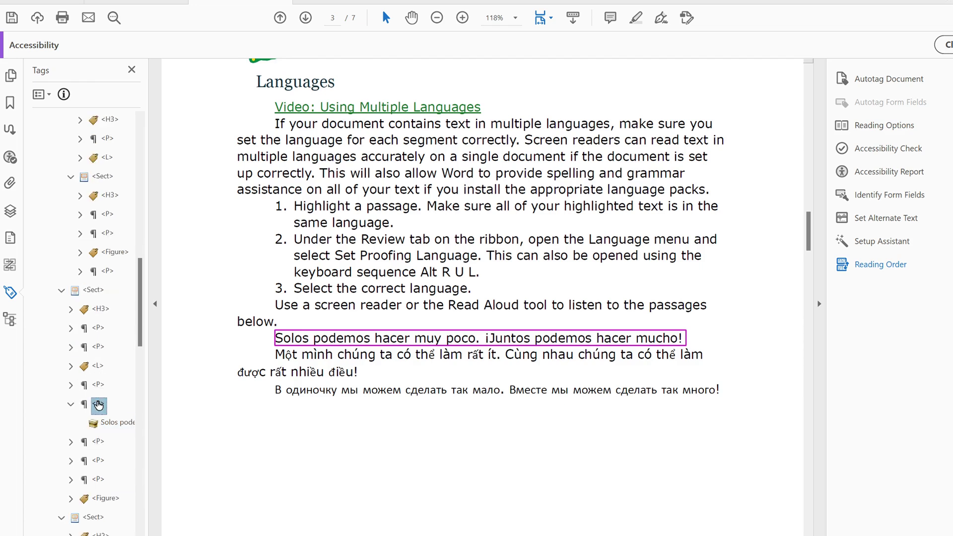
right_click(99, 404)
left_click(124, 390)
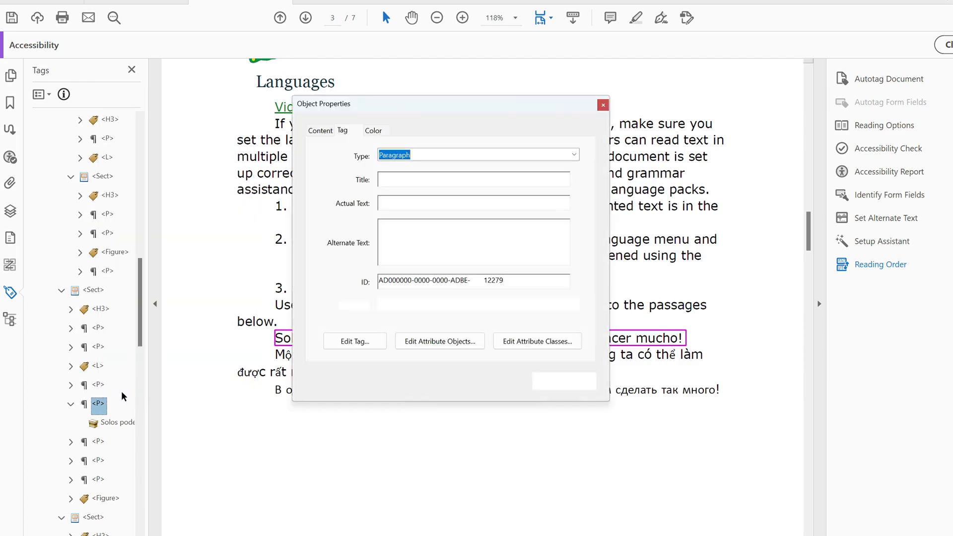
left_click(575, 305)
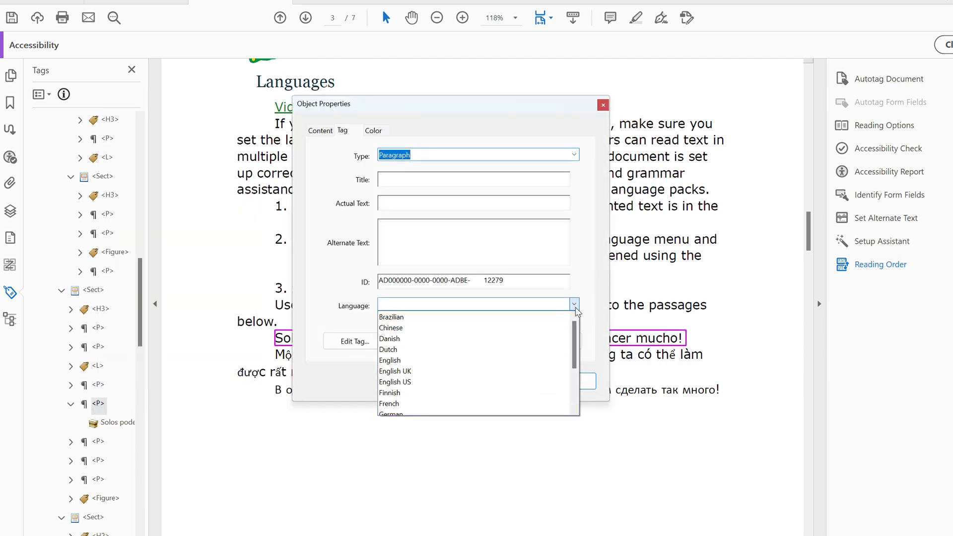
scroll(475, 358, "down", 3)
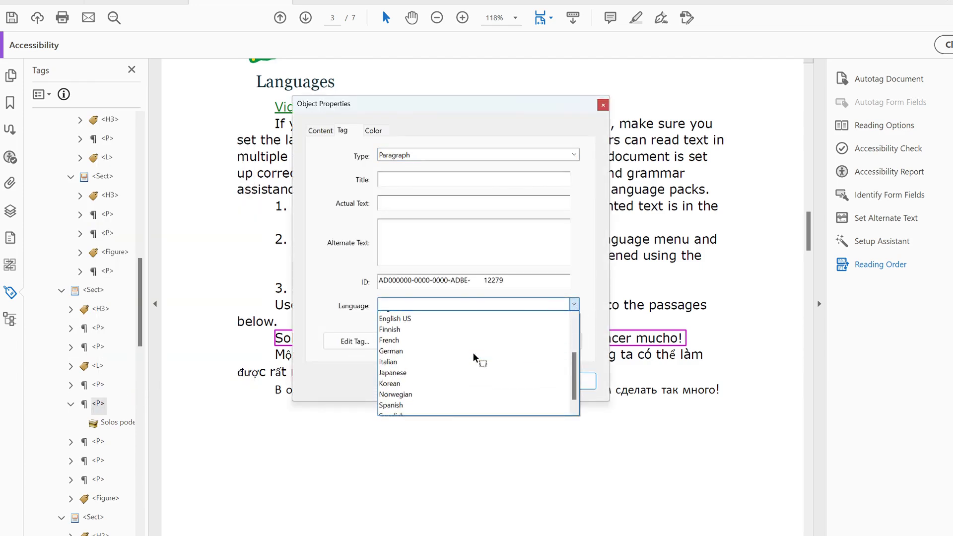
left_click(393, 392)
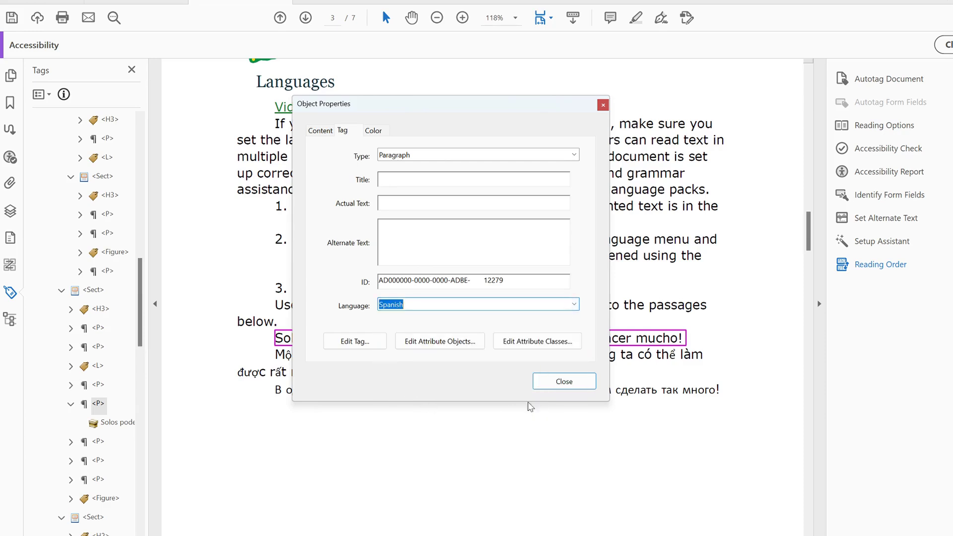
left_click(563, 382)
Set the language of the Vietnamese paragraph's <P> tag to the code VI in its properties.
left_click(98, 443)
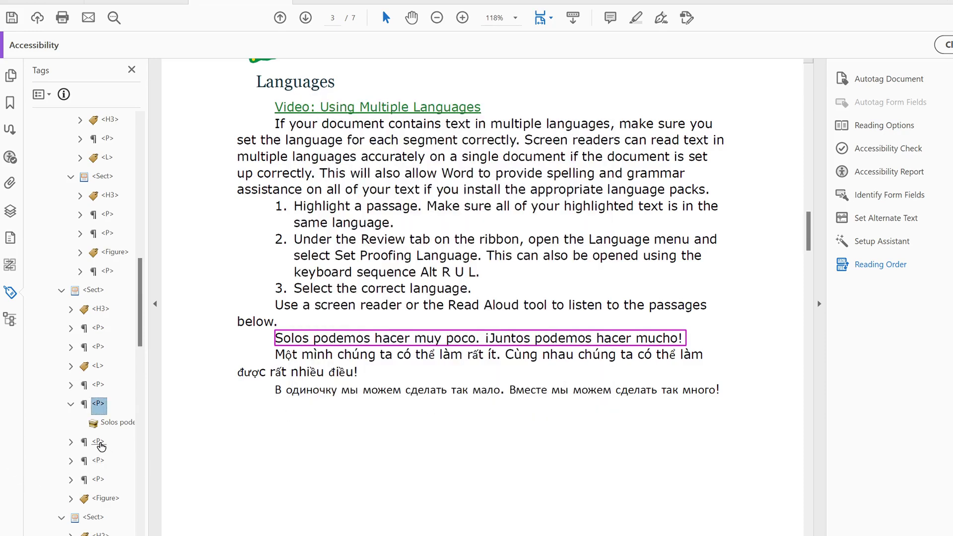
right_click(101, 443)
left_click(130, 434)
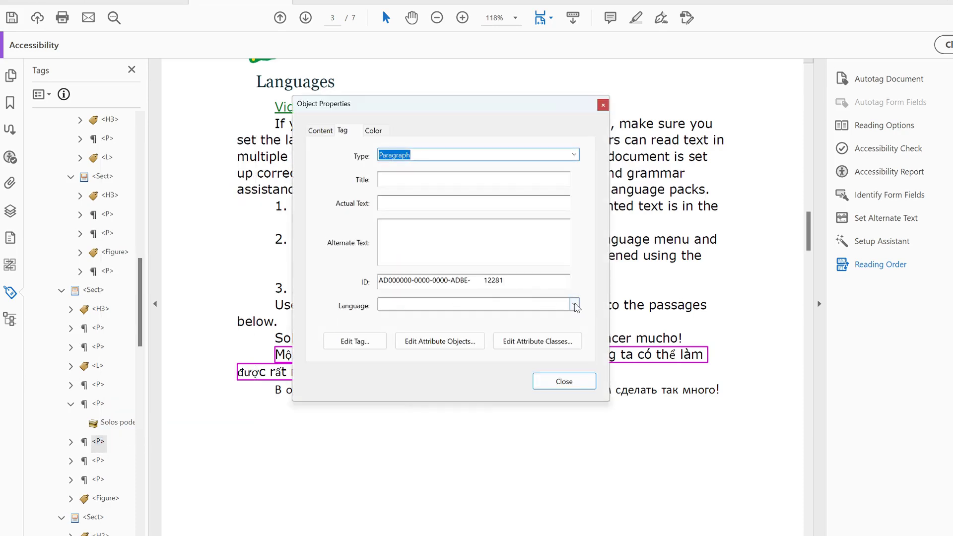
left_click(573, 304)
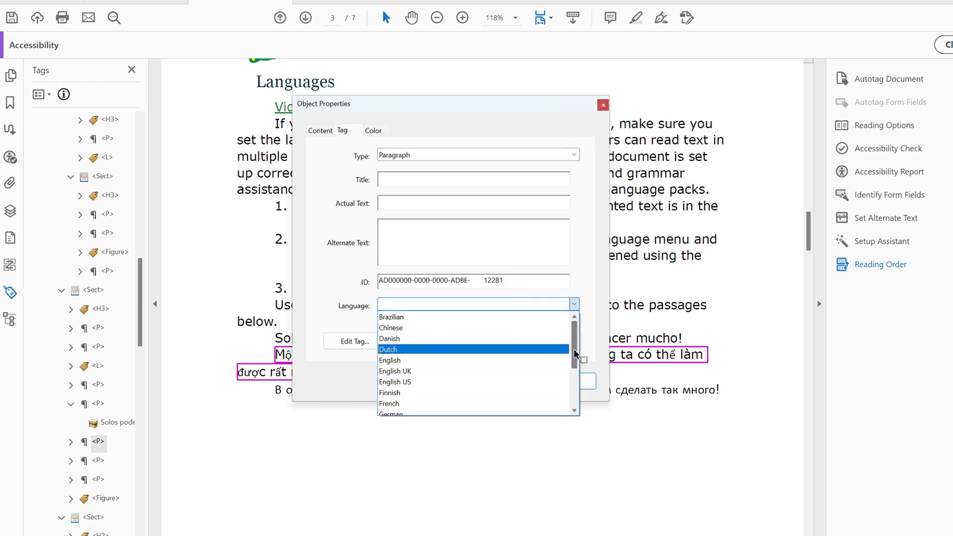
scroll(546, 352, "down", 3)
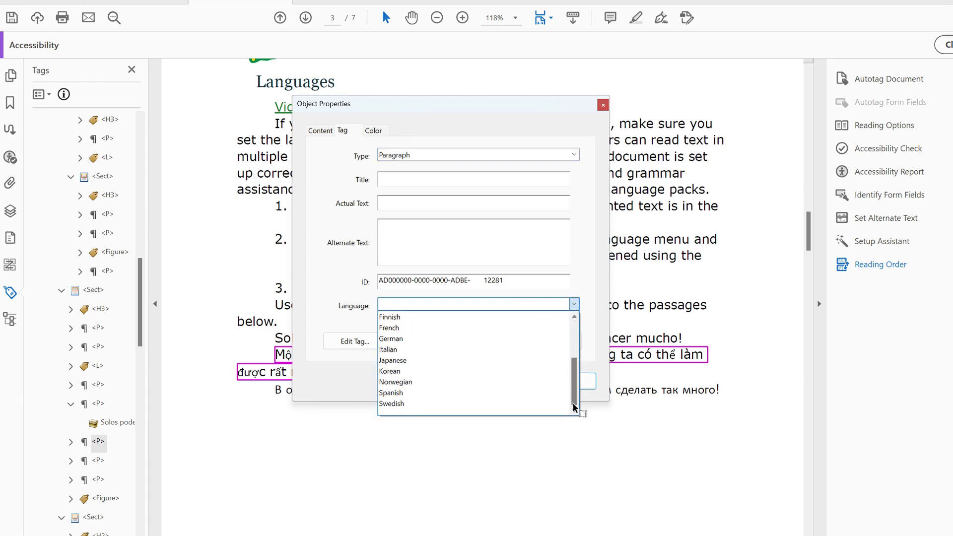
left_click(447, 306)
type("VI")
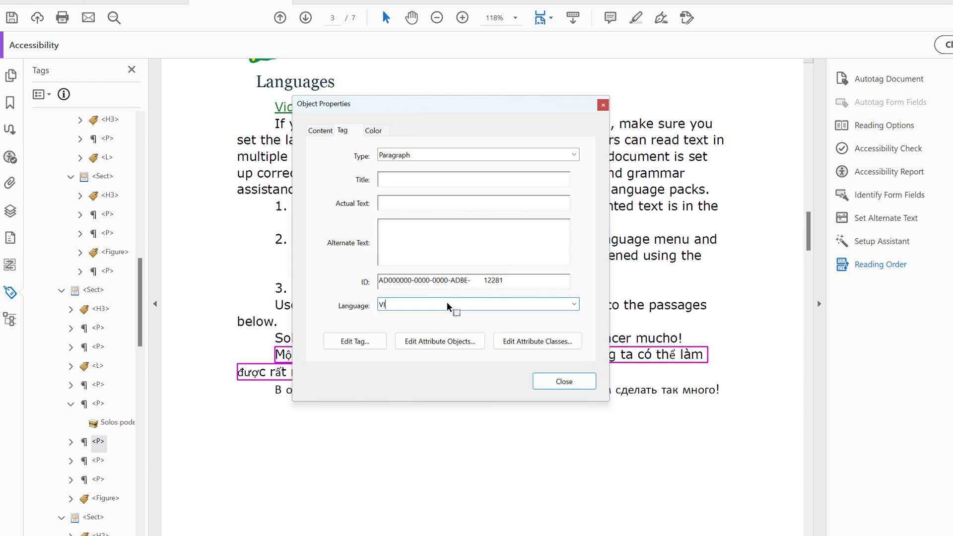
key("Tab")
key("Tab")
key("Tab")
key("Tab")
key("Return")
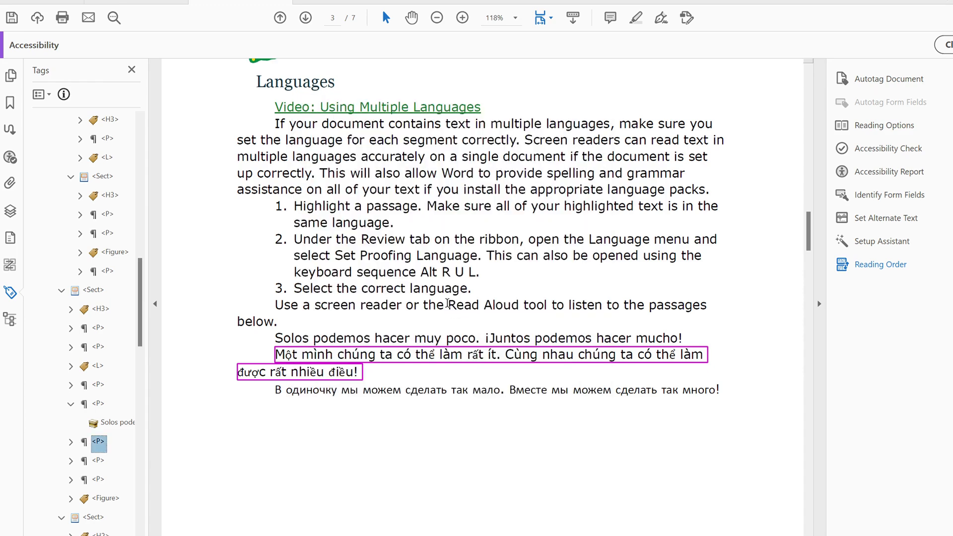
Open the properties of the Russian paragraph's <P> tag.
right_click(99, 462)
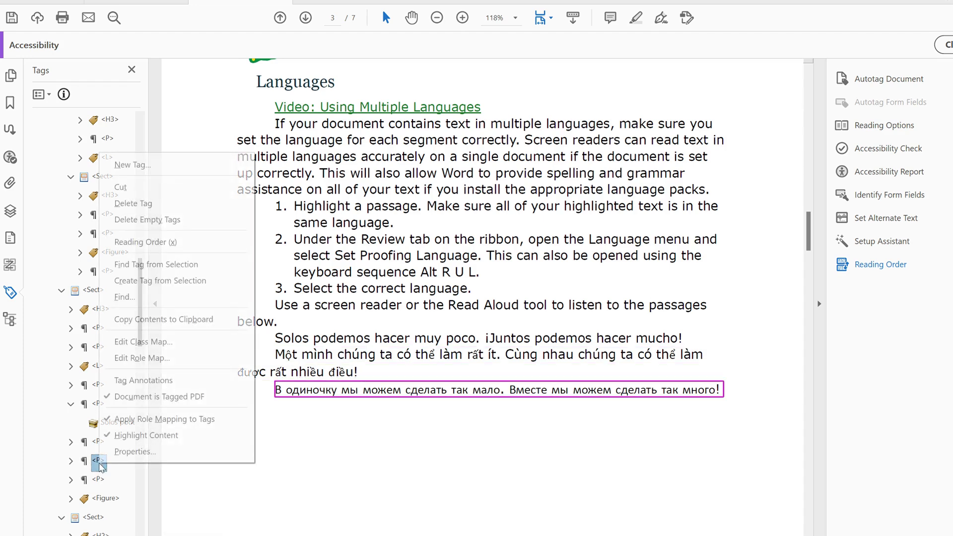
Look through the table of two-letter codes in Wikipedia's "List of ISO 639 language codes" article.
scroll(532, 359, "down", 1)
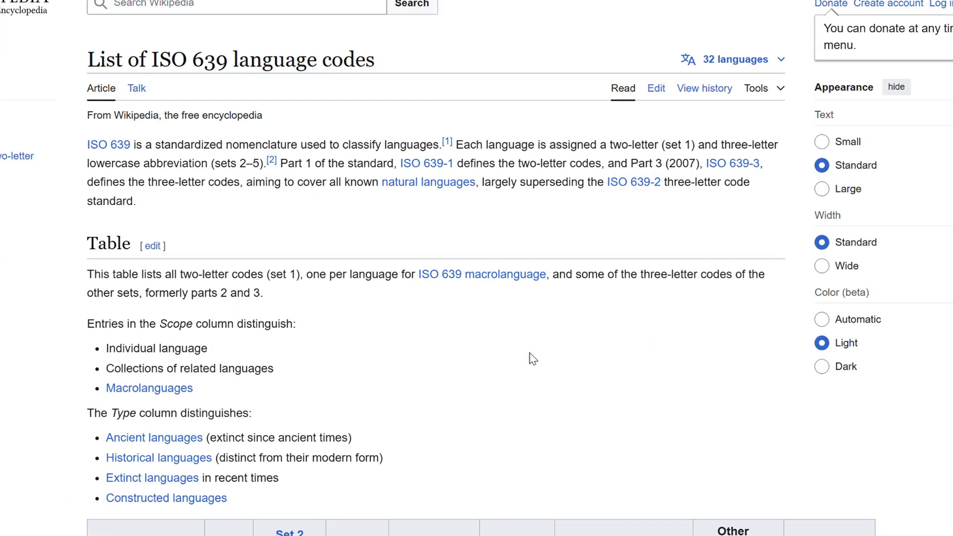
scroll(533, 358, "down", 1)
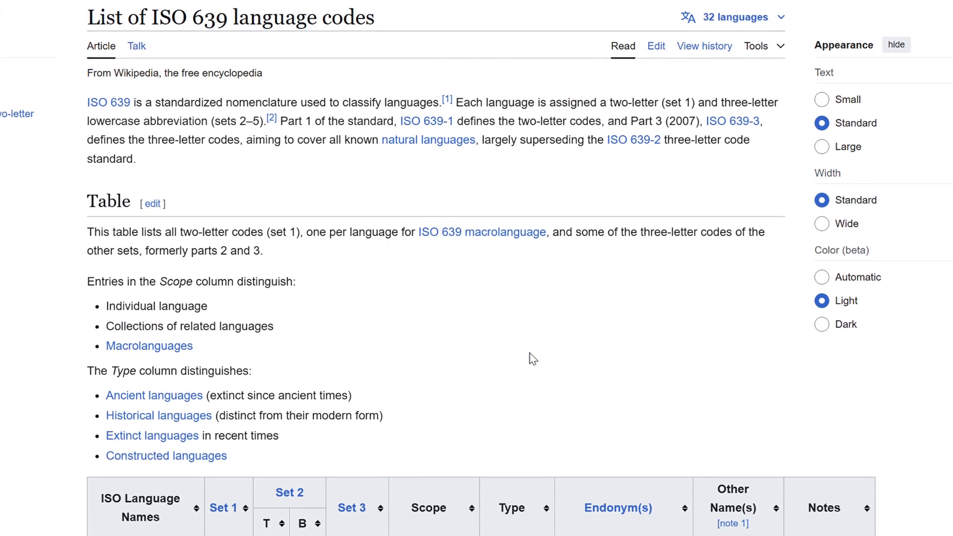
scroll(533, 358, "down", 5)
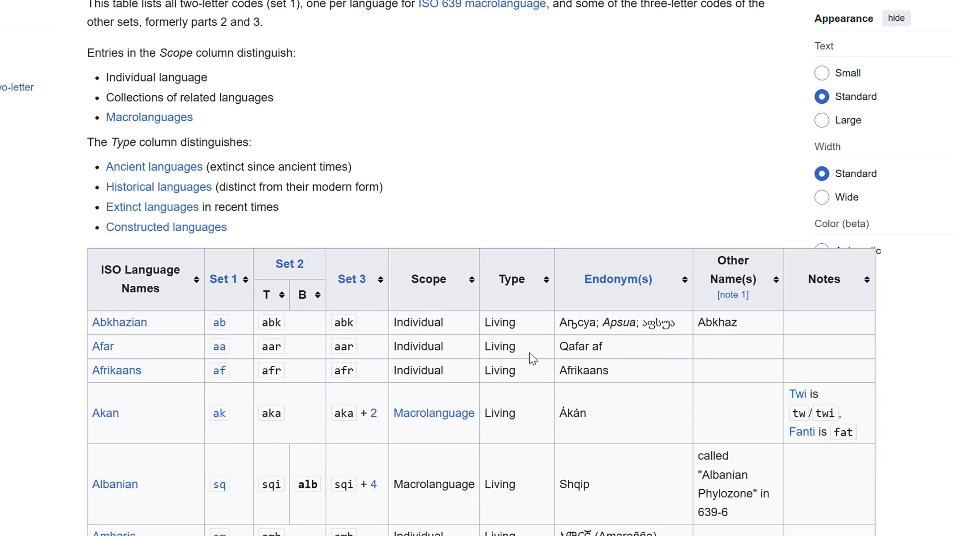
scroll(533, 359, "down", 4)
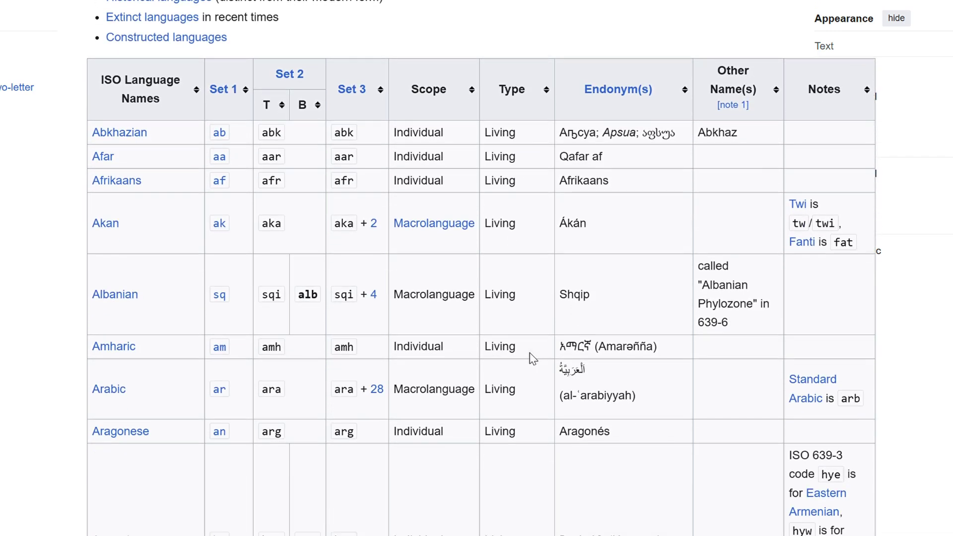
scroll(533, 358, "down", 1)
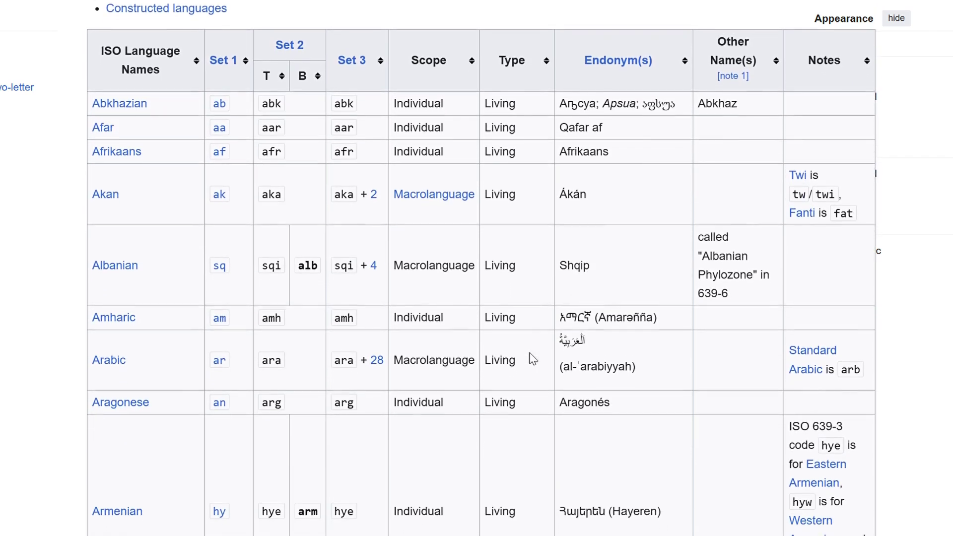
scroll(532, 359, "down", 1)
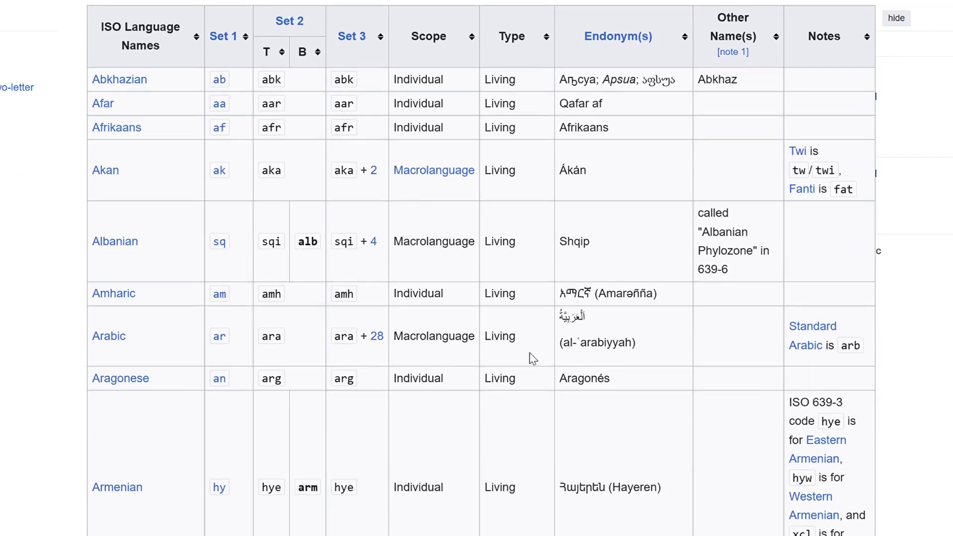
scroll(533, 359, "down", 2)
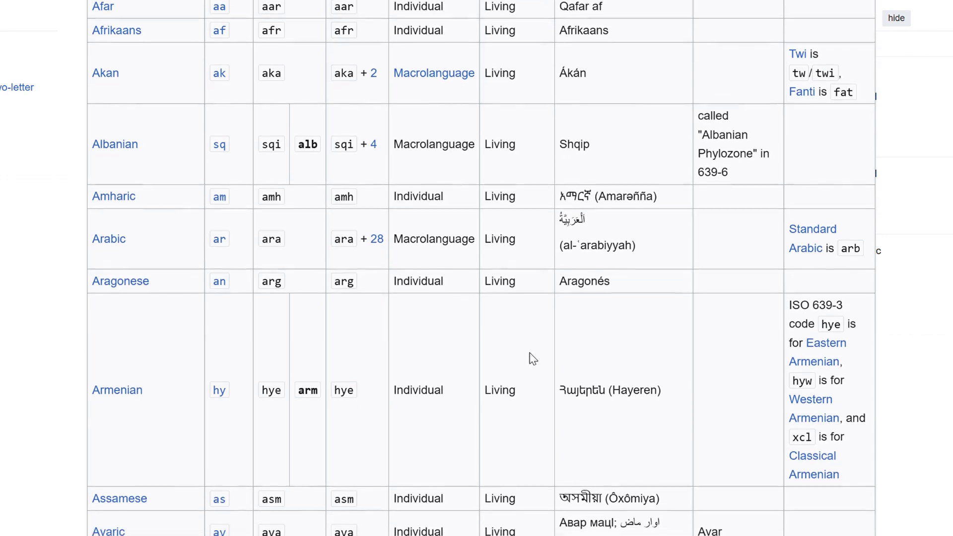
scroll(533, 358, "down", 4)
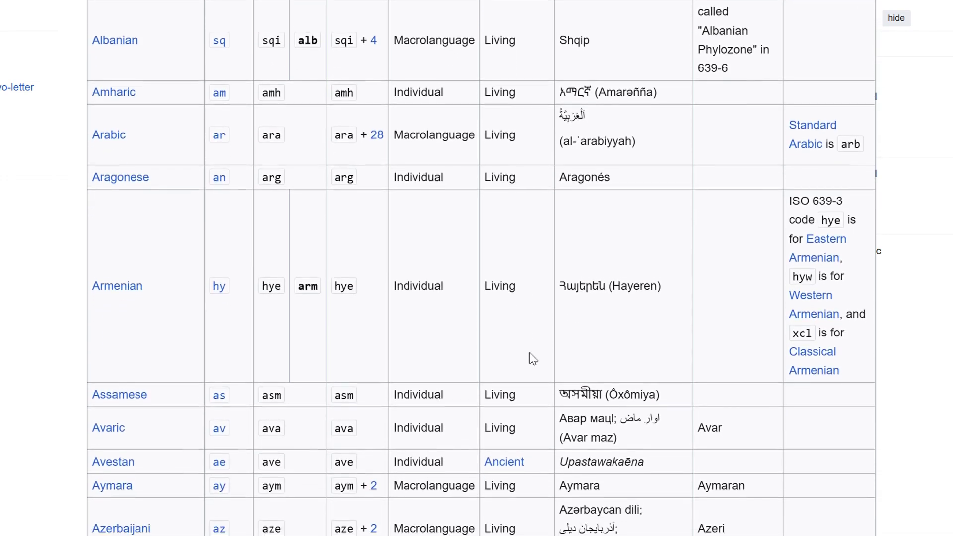
scroll(533, 358, "down", 1)
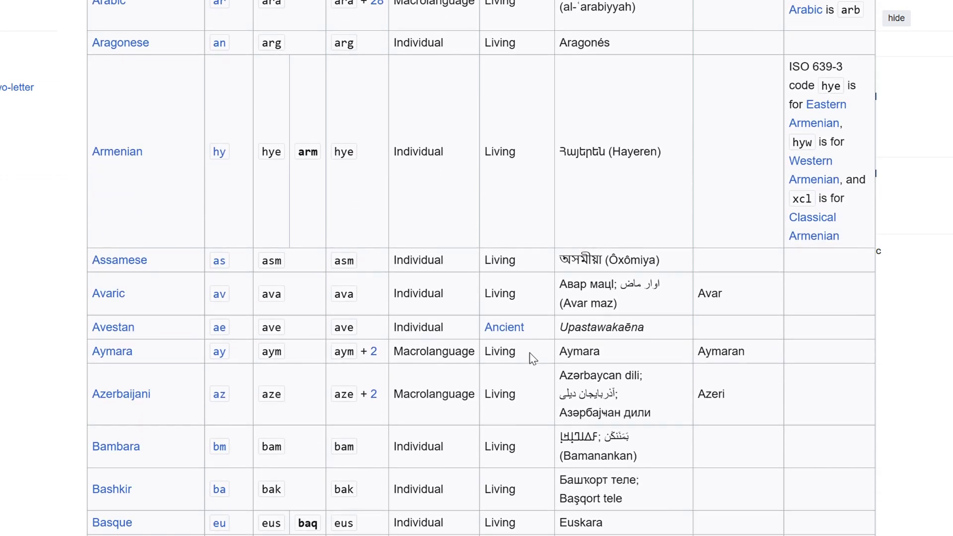
scroll(533, 359, "down", 6)
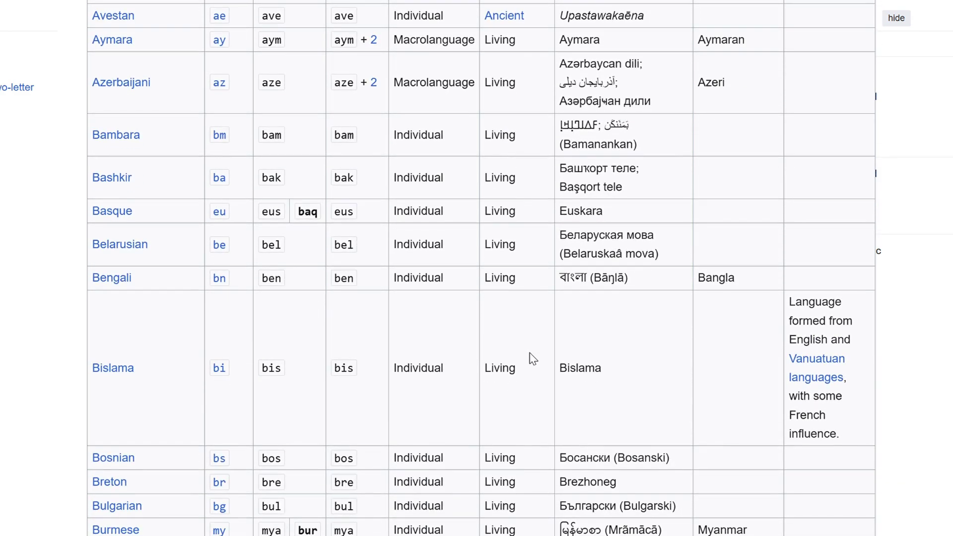
scroll(533, 358, "down", 6)
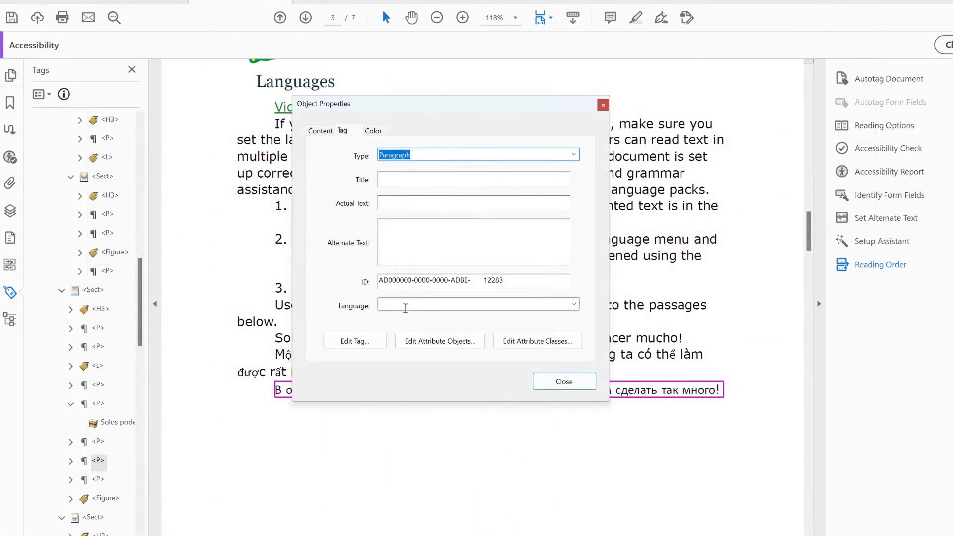
Set the language of the Russian paragraph's <P> tag to the code RU and save the PDF.
left_click(404, 307)
type("RU")
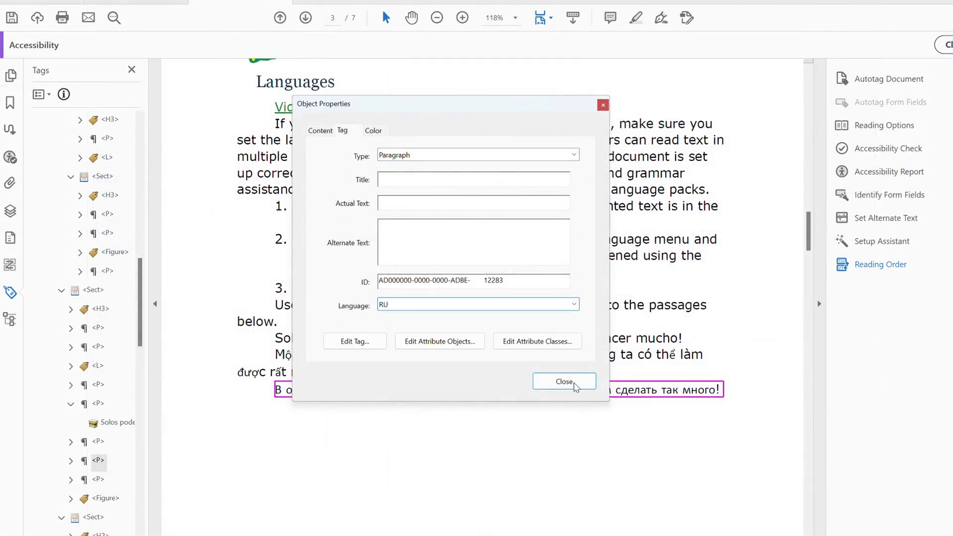
left_click(565, 381)
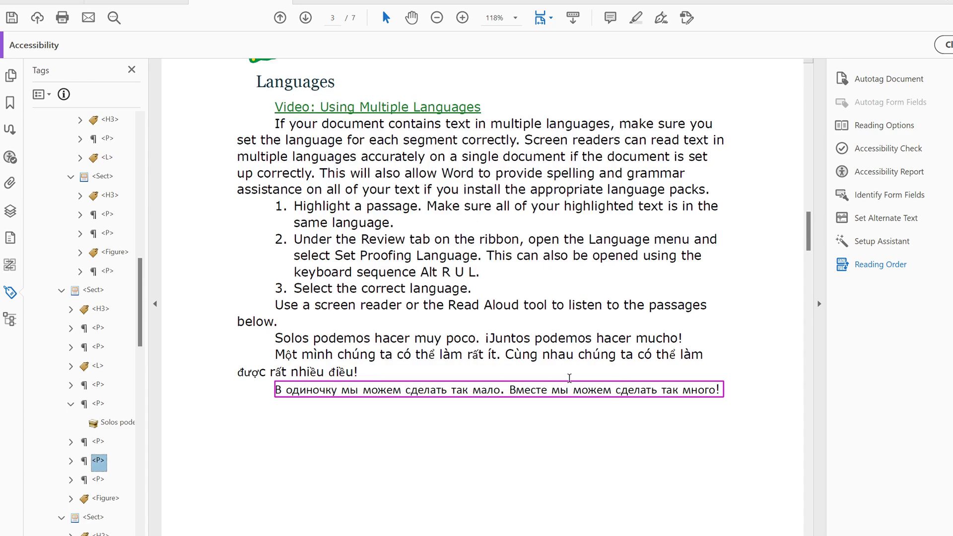
left_click(12, 18)
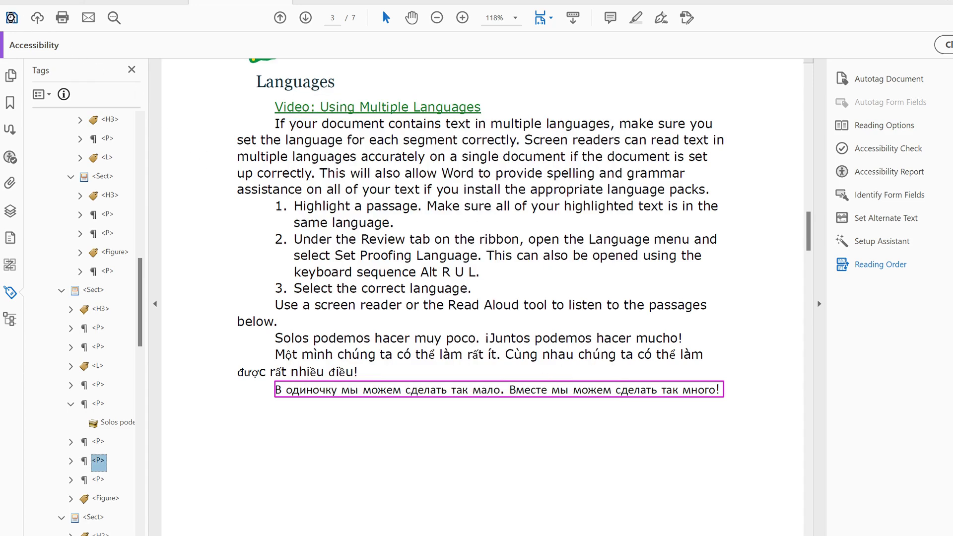